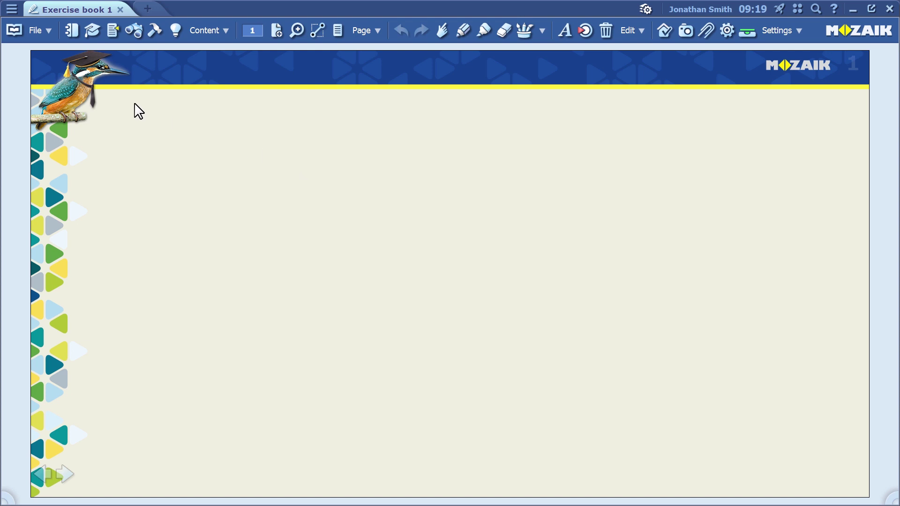
# Step: Launch the TEST exercise editor from the Tools panel and move its window toward the top-left
pyautogui.click(154, 32)
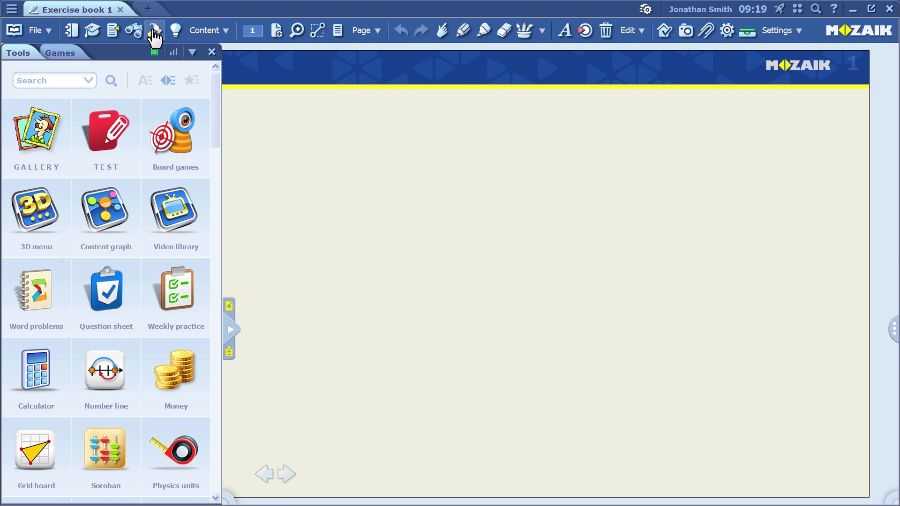
pyautogui.click(108, 139)
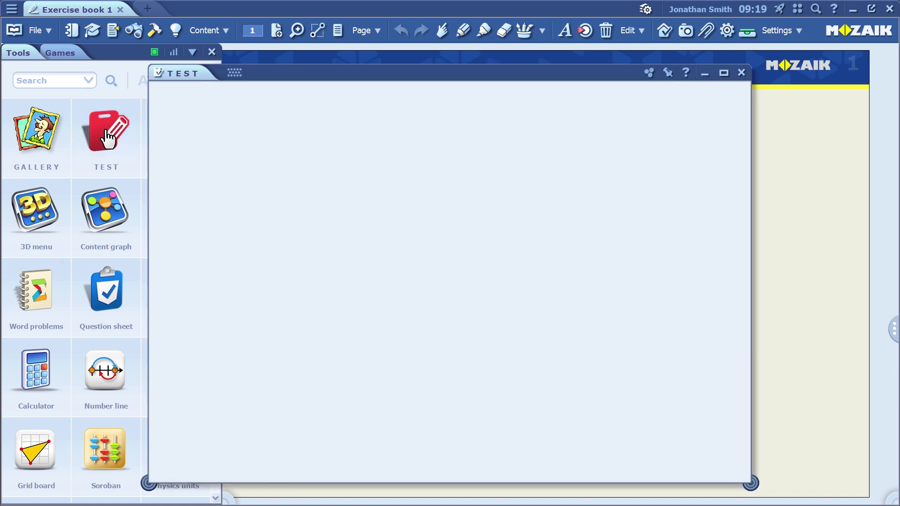
pyautogui.moveTo(328, 77); pyautogui.dragTo(186, 57)
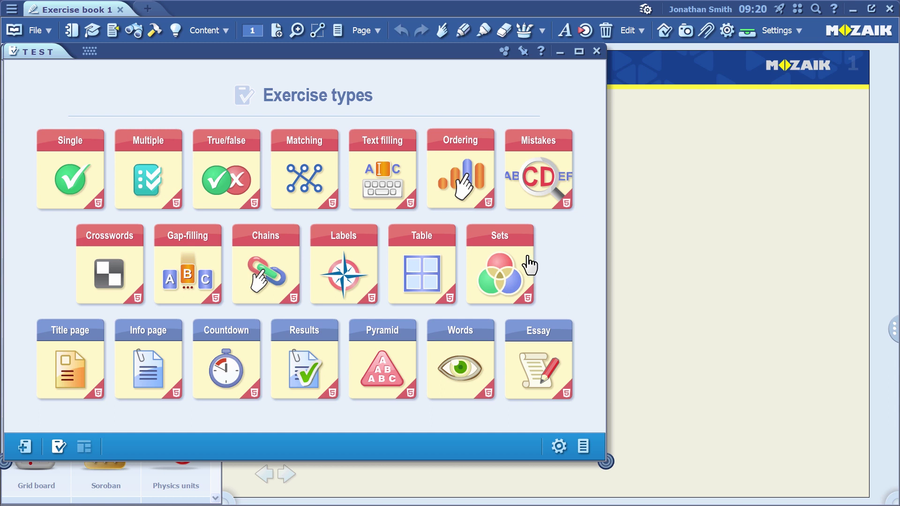
# Step: Preview the second, third and two-columns-of-text Matching layouts, returning to the Matching gallery each time
pyautogui.click(294, 158)
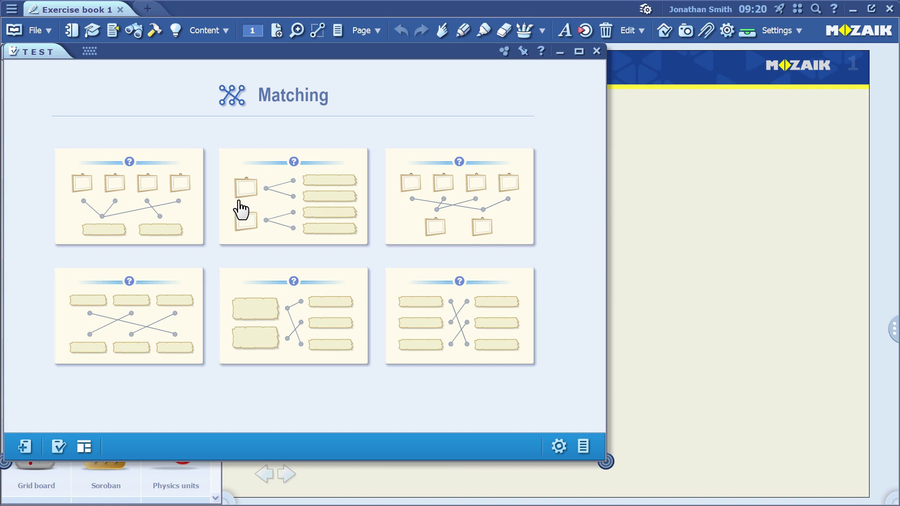
pyautogui.click(269, 208)
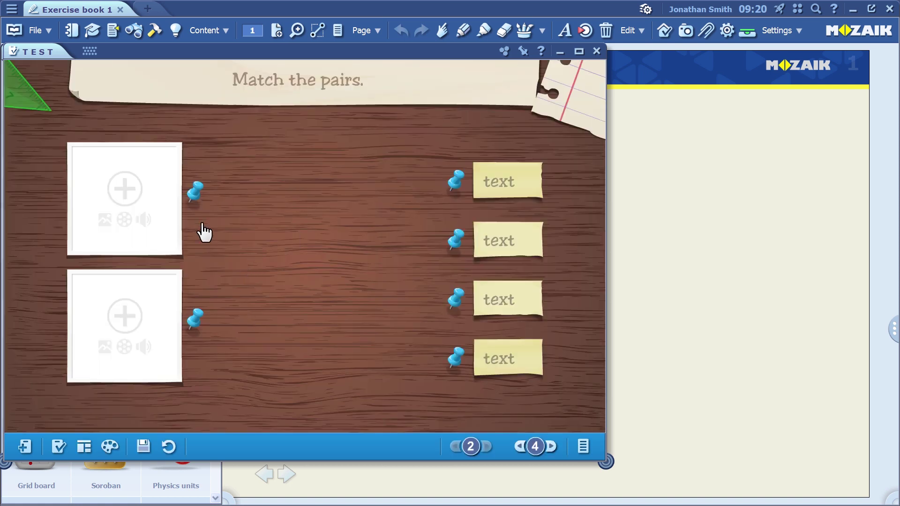
pyautogui.click(84, 448)
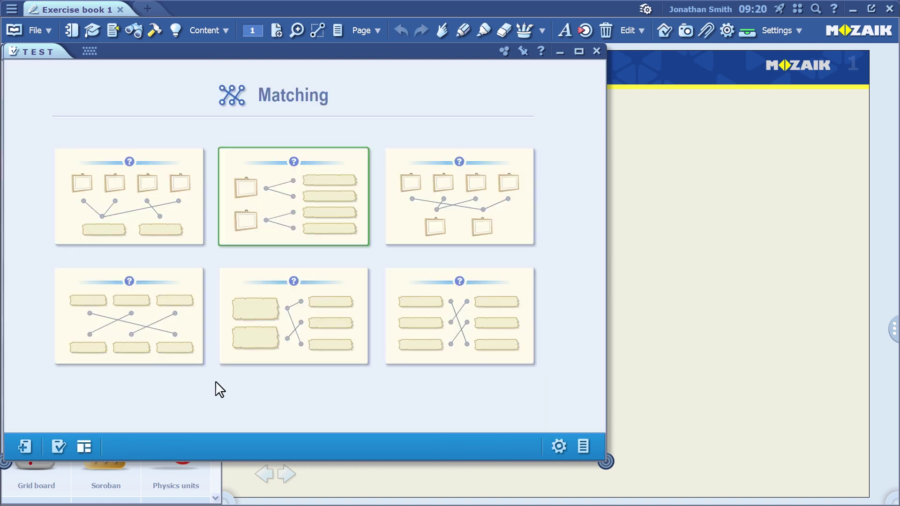
pyautogui.click(472, 207)
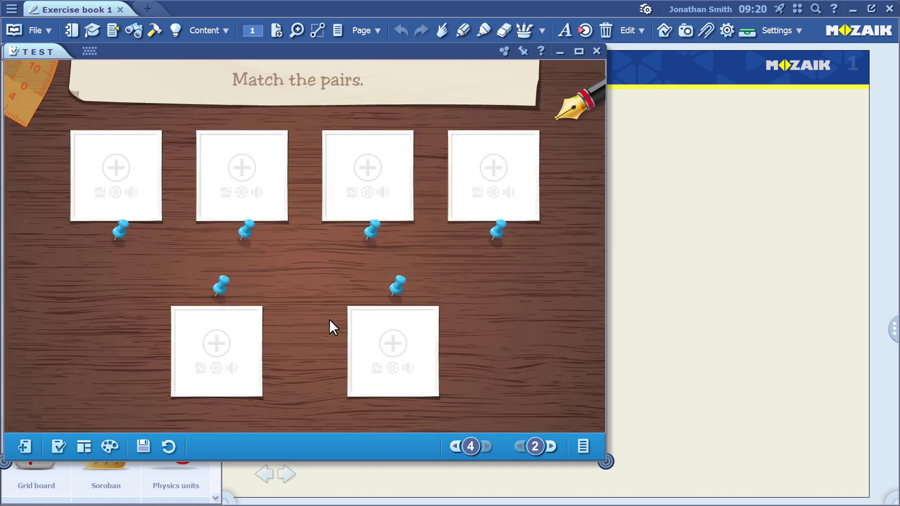
pyautogui.click(84, 448)
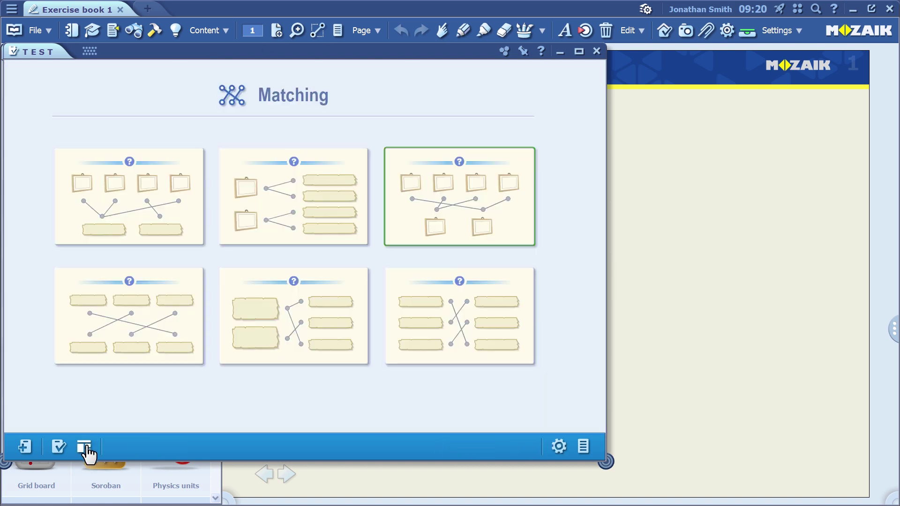
pyautogui.click(443, 330)
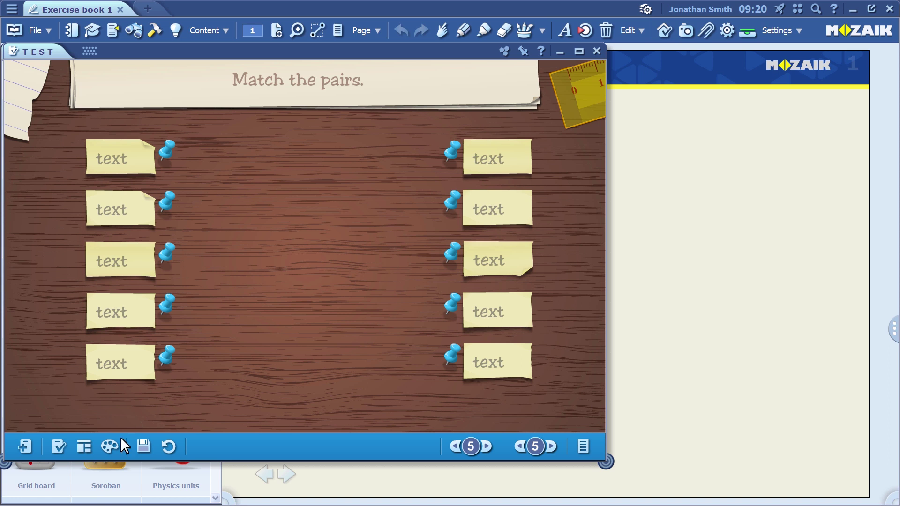
pyautogui.click(87, 448)
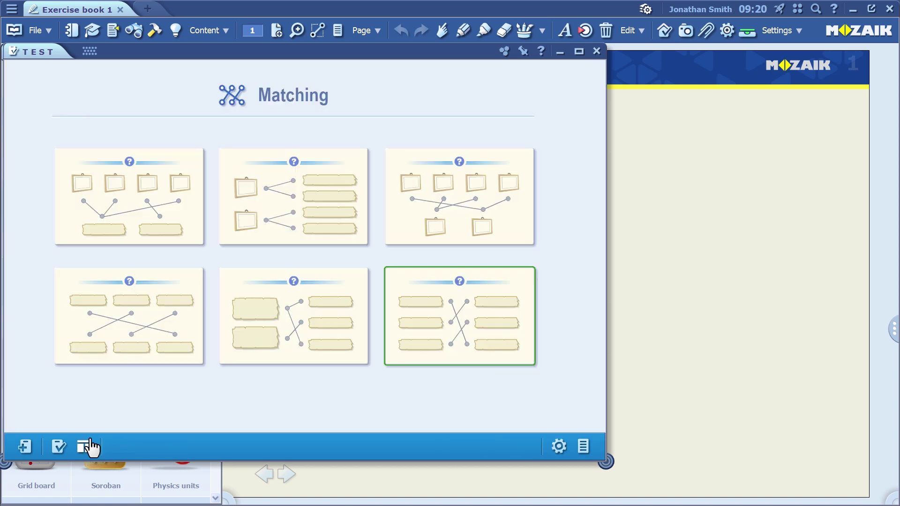
# Step: Start a Multiple selection exercise using the layout with a picture and six answers A–F
pyautogui.click(57, 447)
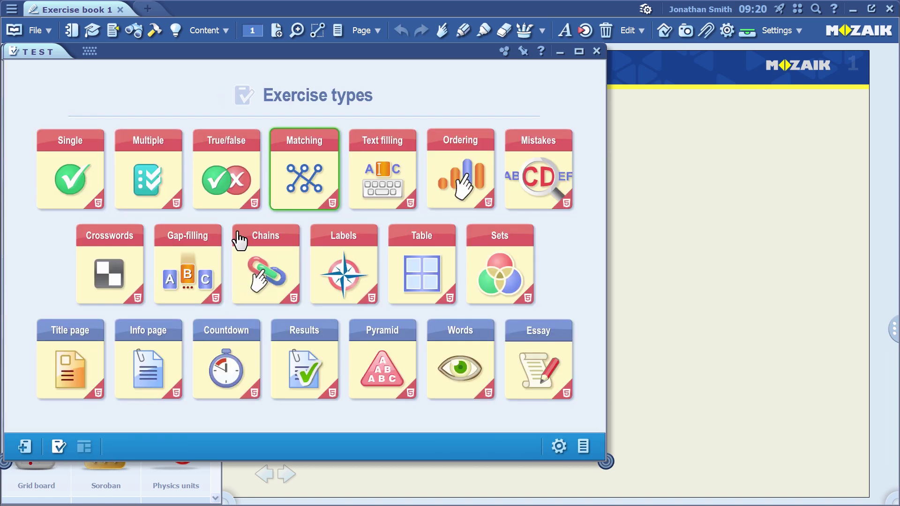
pyautogui.click(149, 180)
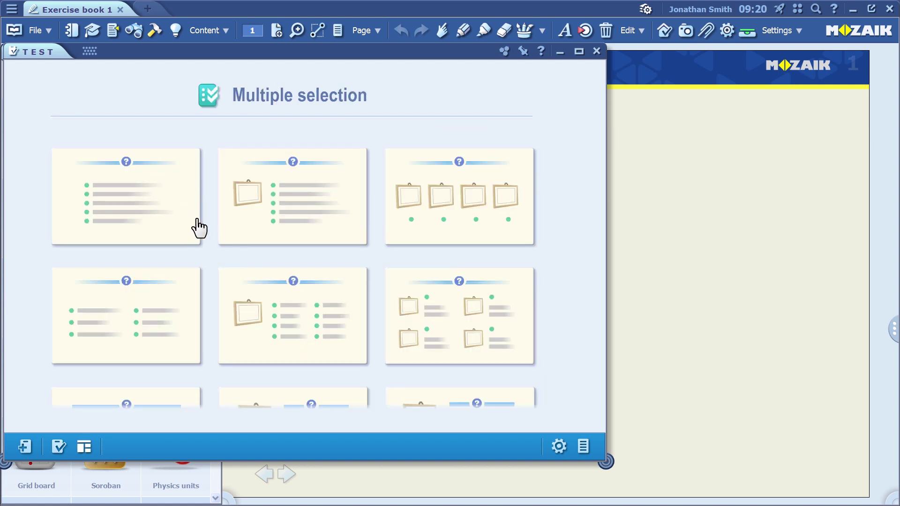
pyautogui.scroll(-2, 561, 250)
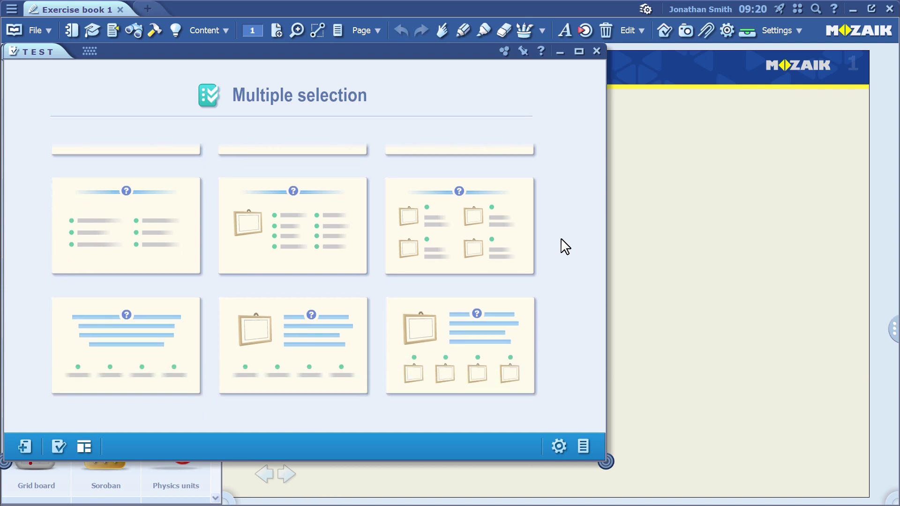
pyautogui.click(296, 229)
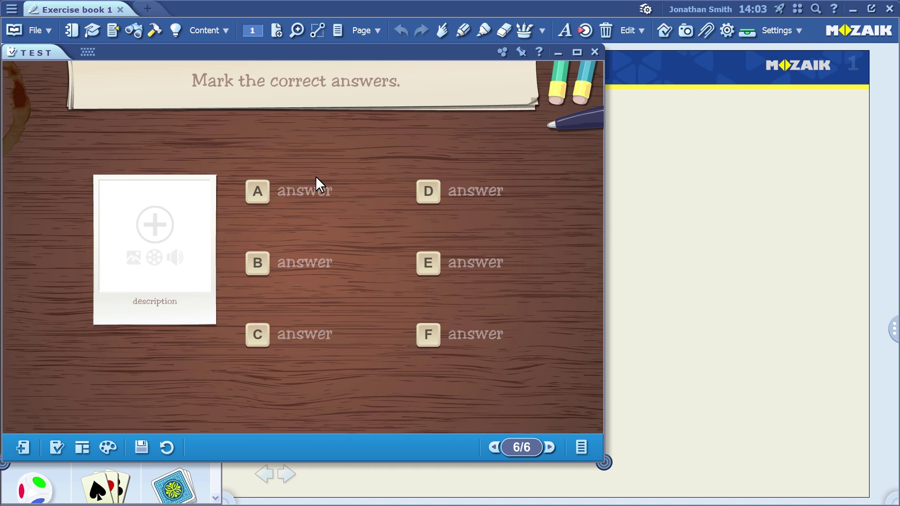
# Step: Replace 'Mark the correct answers.' with the question 'Which rivers have a estuary?'
pyautogui.click(299, 88)
pyautogui.write('Whic')
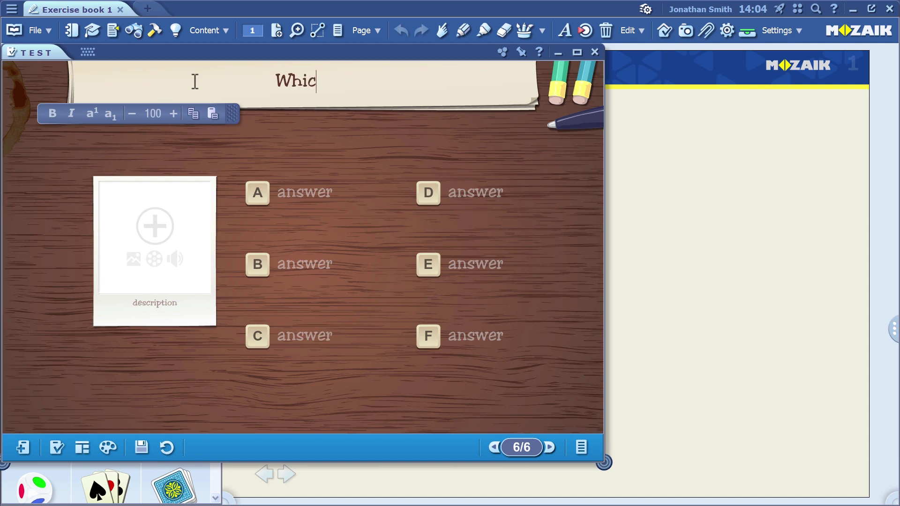
pyautogui.write('h rivers ')
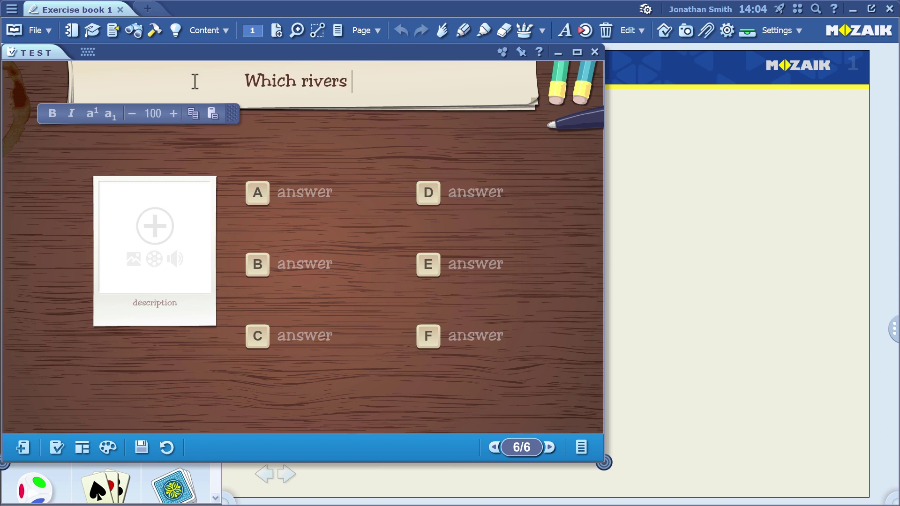
pyautogui.write('have a estuary?')
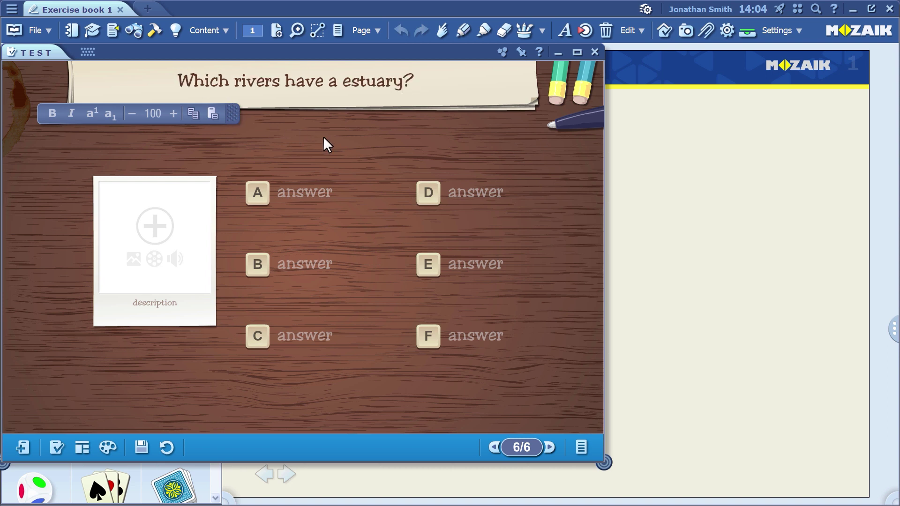
pyautogui.click(336, 141)
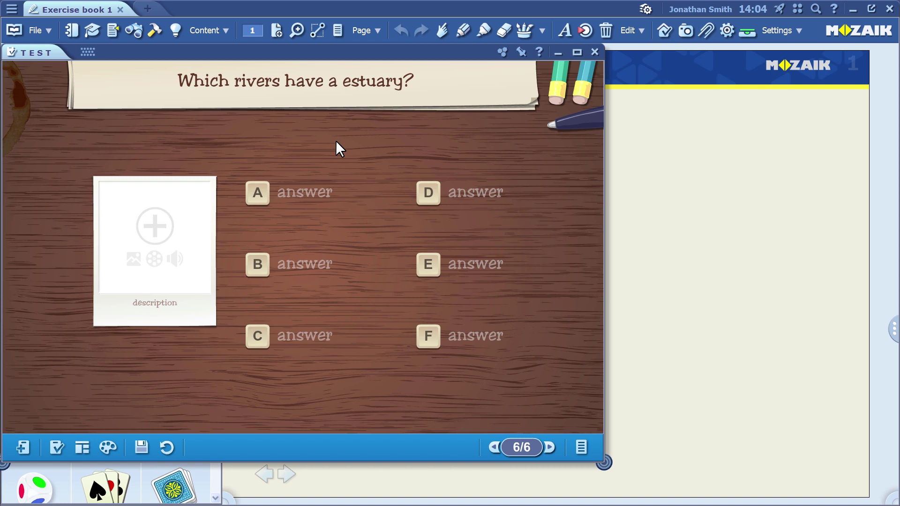
# Step: Open the media library for the picture card as a larger floating window, keeping Images as the type
pyautogui.click(154, 226)
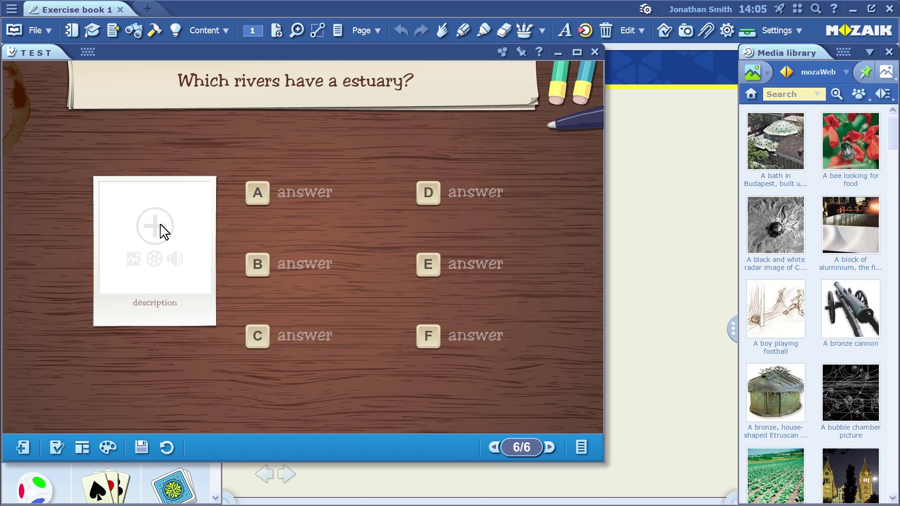
pyautogui.click(864, 71)
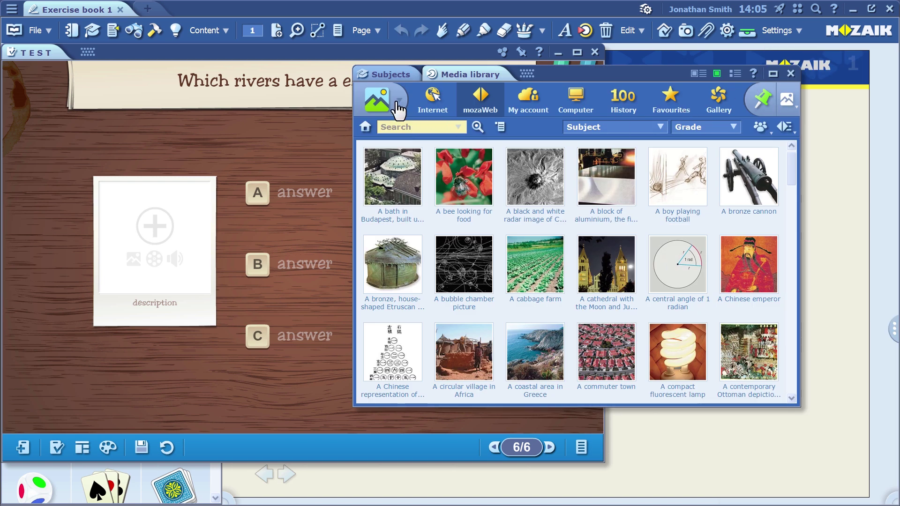
pyautogui.click(396, 103)
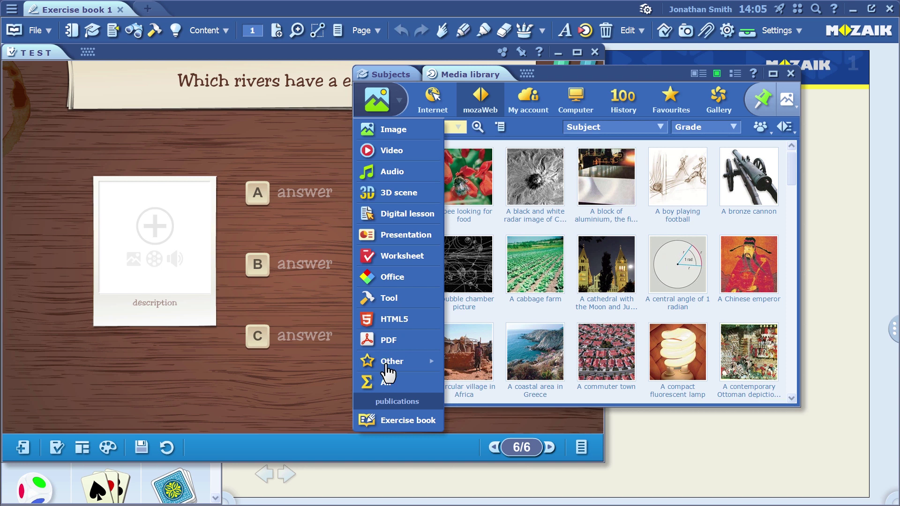
pyautogui.click(400, 131)
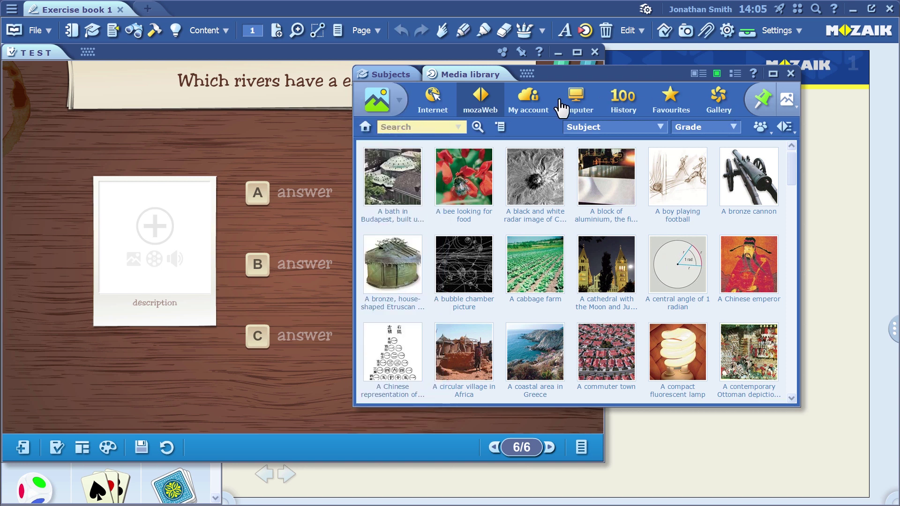
# Step: Switch the media source to mozaWeb, glance at Computer, then return to the mozaWeb images
pyautogui.click(434, 108)
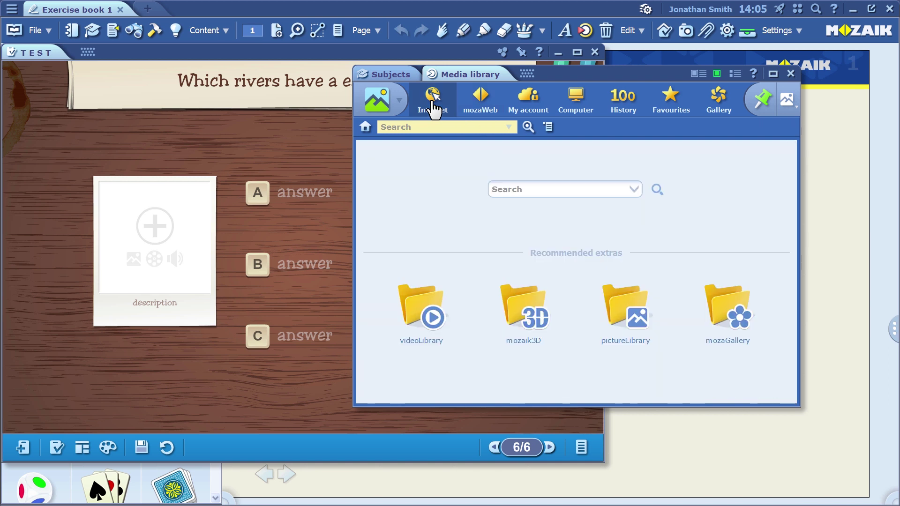
pyautogui.click(479, 109)
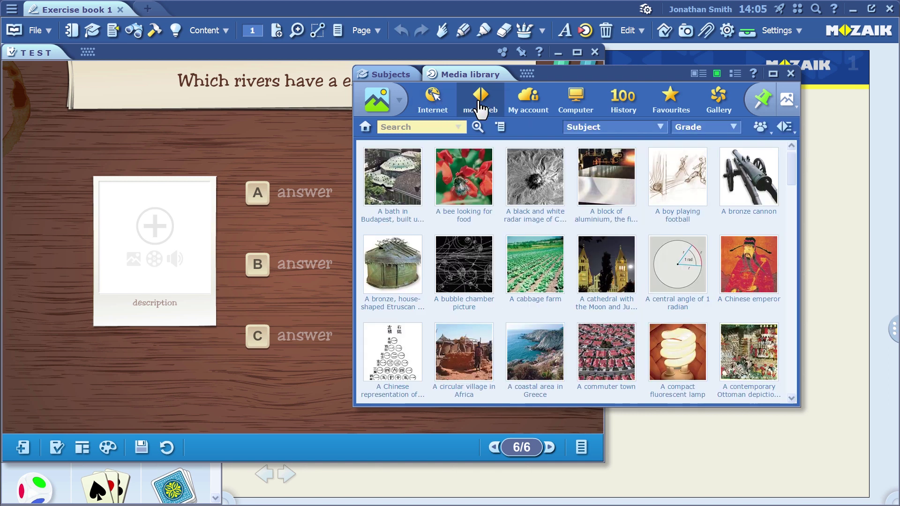
pyautogui.click(585, 109)
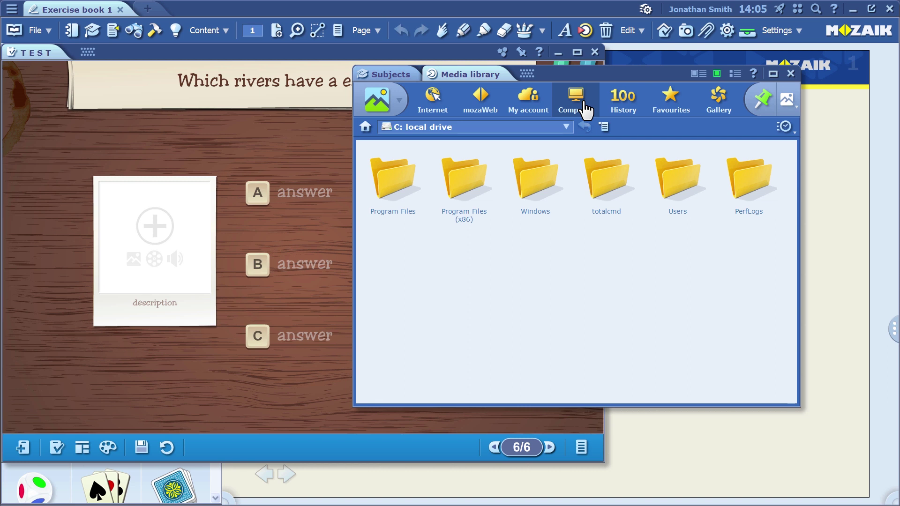
pyautogui.click(483, 107)
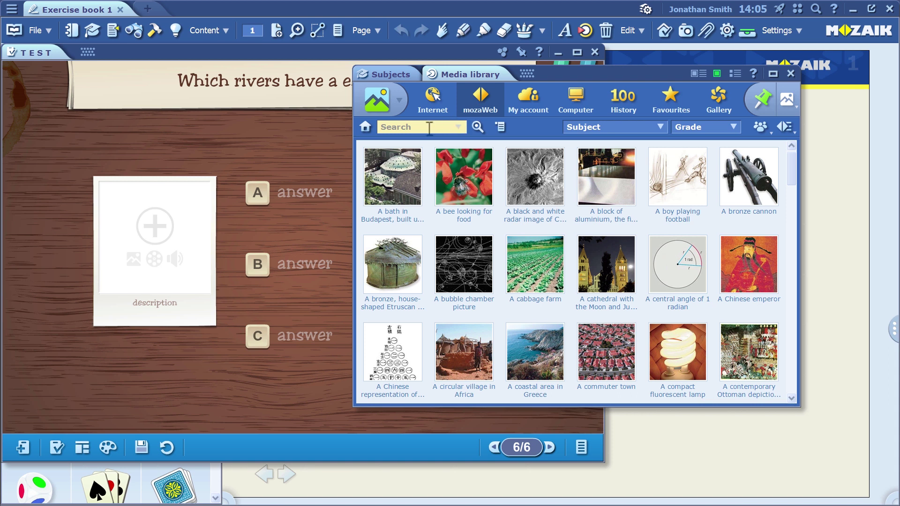
# Step: Search mozaWeb for 'estuary' and drop the Thames estuary image into the picture box
pyautogui.click(428, 127)
pyautogui.write('estuary')
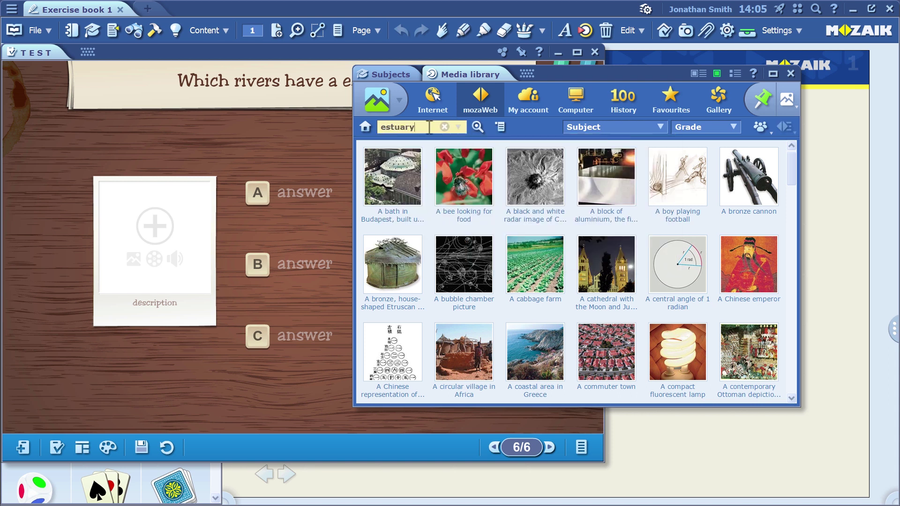
pyautogui.press('Return')
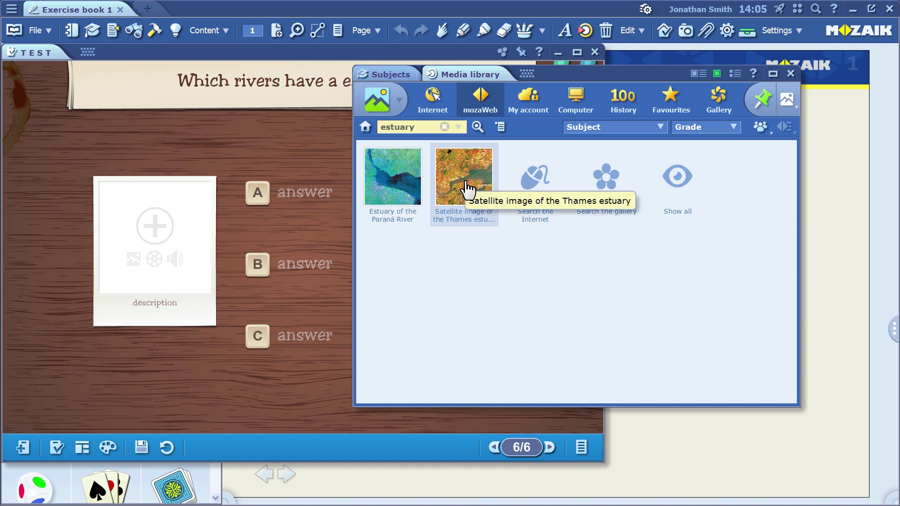
pyautogui.moveTo(466, 188); pyautogui.dragTo(161, 259)
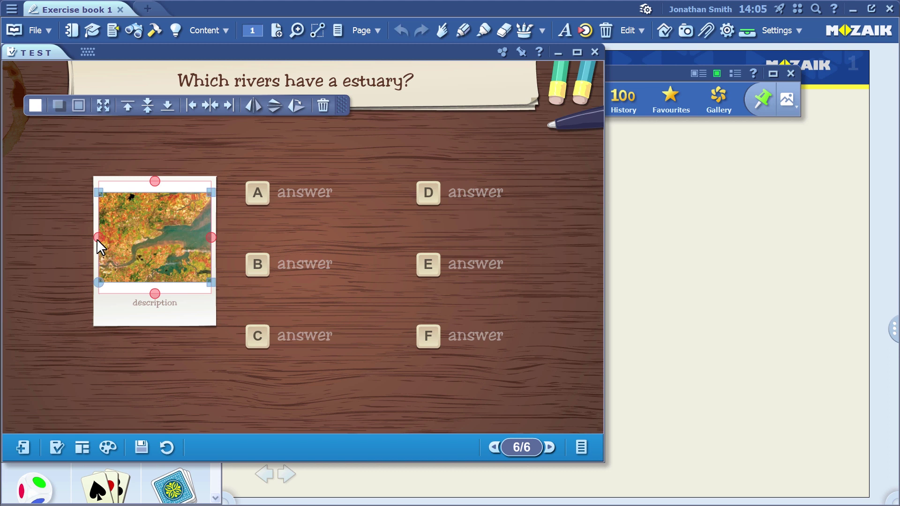
# Step: Enlarge the picture box and make the Thames image fill the whole frame
pyautogui.moveTo(95, 239); pyautogui.dragTo(64, 237)
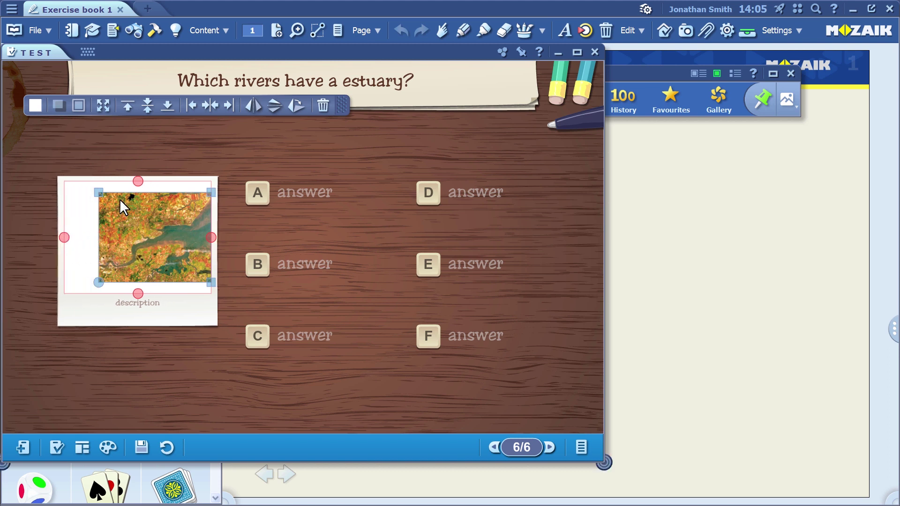
pyautogui.moveTo(138, 183); pyautogui.dragTo(137, 167)
pyautogui.moveTo(137, 294)
pyautogui.mouseDown()
pyautogui.moveTo(140, 313)
pyautogui.moveTo(136, 298)
pyautogui.mouseUp()
pyautogui.click(104, 107)
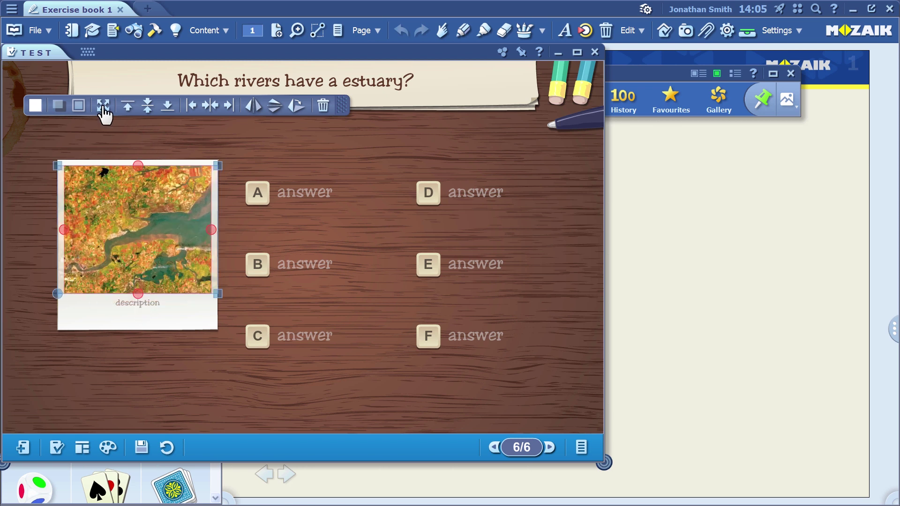
# Step: Enter Danube, Tisza and Thames as answers A, B and C
pyautogui.click(266, 156)
pyautogui.click(315, 192)
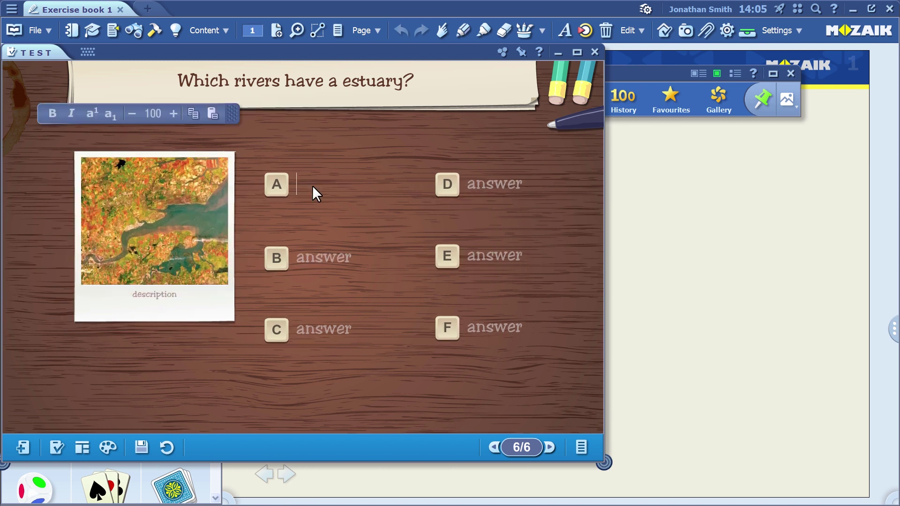
pyautogui.write('Danube')
pyautogui.click(311, 259)
pyautogui.write('Tisza')
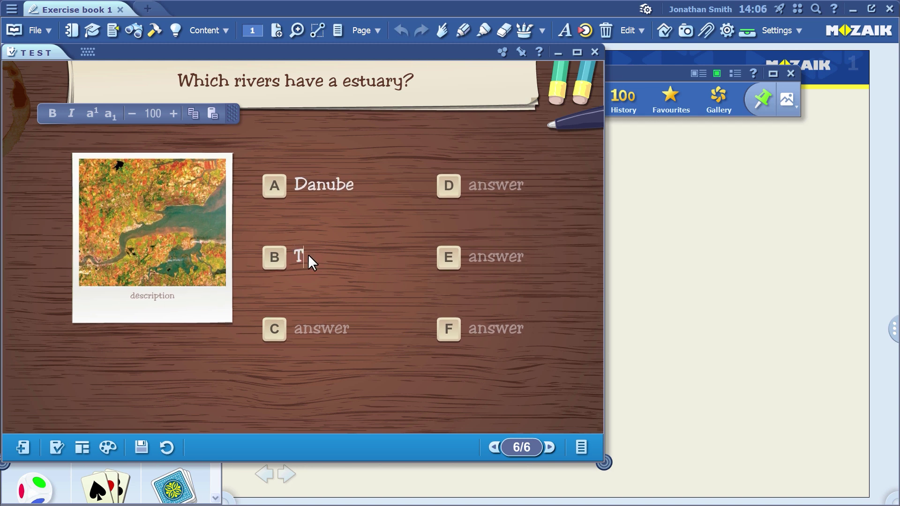
pyautogui.click(315, 332)
pyautogui.write('Thames')
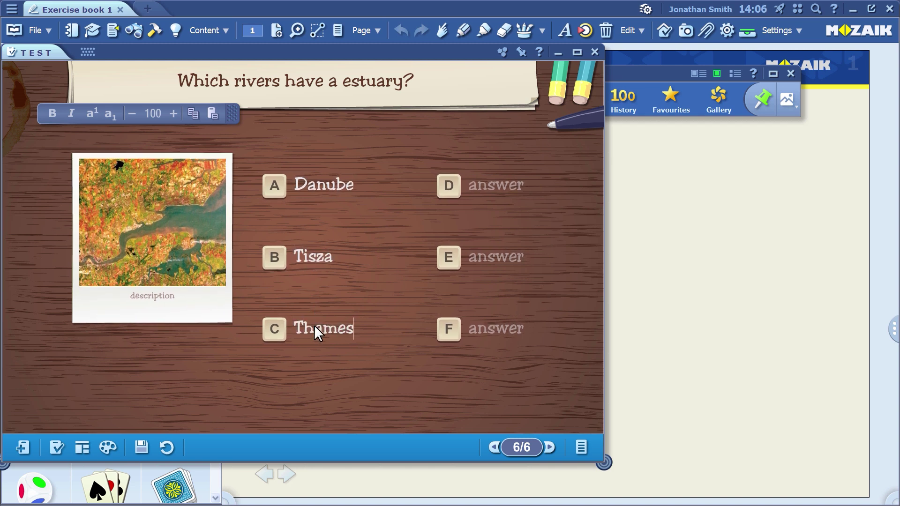
# Step: Enter Nile, Elbe and Amazonas as answers D, E and F
pyautogui.click(485, 192)
pyautogui.write('Nile')
pyautogui.click(494, 260)
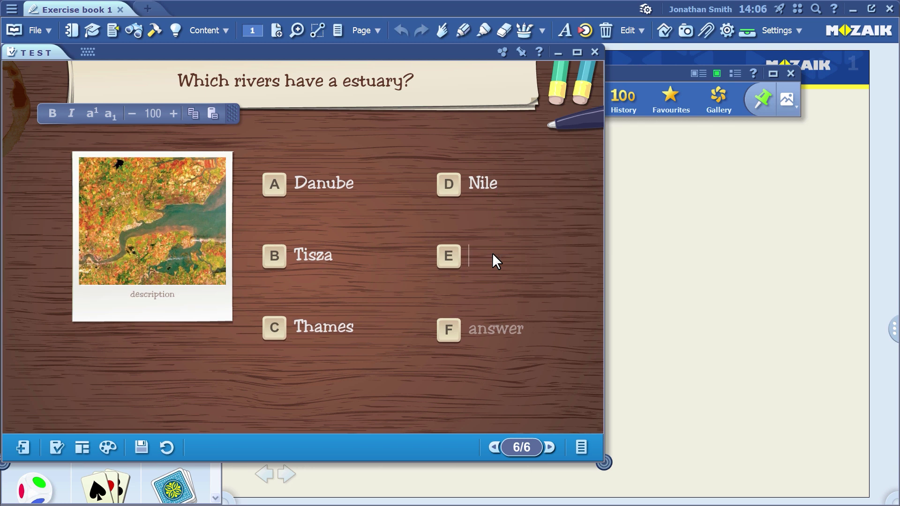
pyautogui.write('Elbe')
pyautogui.click(499, 334)
pyautogui.write('Amazonas')
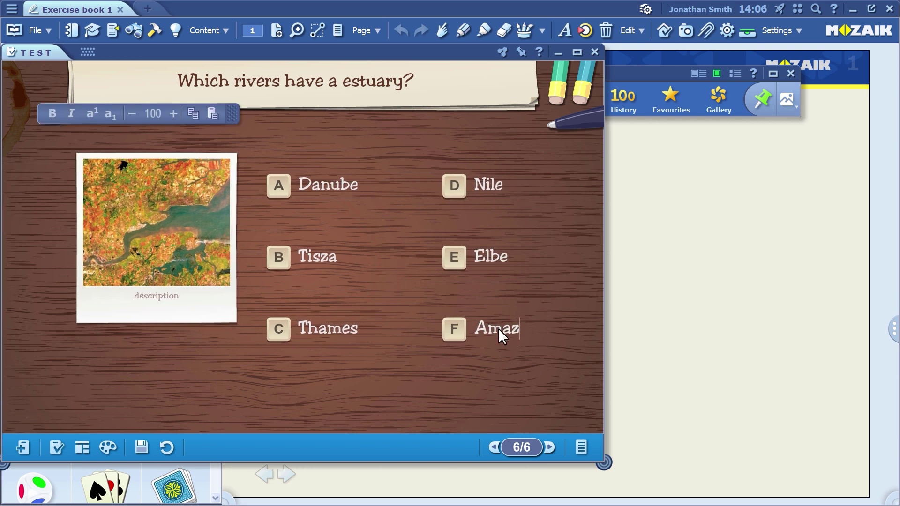
pyautogui.click(391, 387)
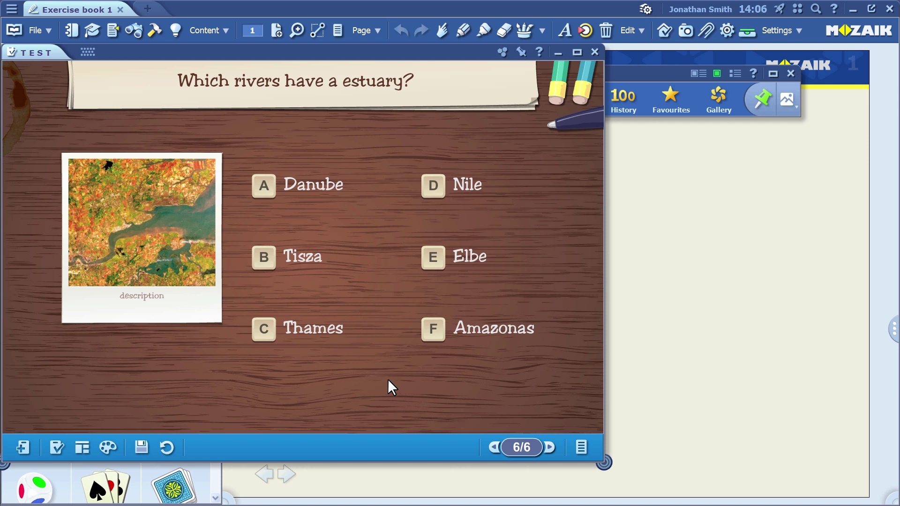
# Step: Mark Danube, Nile and Amazonas as correct and save the test into play mode
pyautogui.click(262, 187)
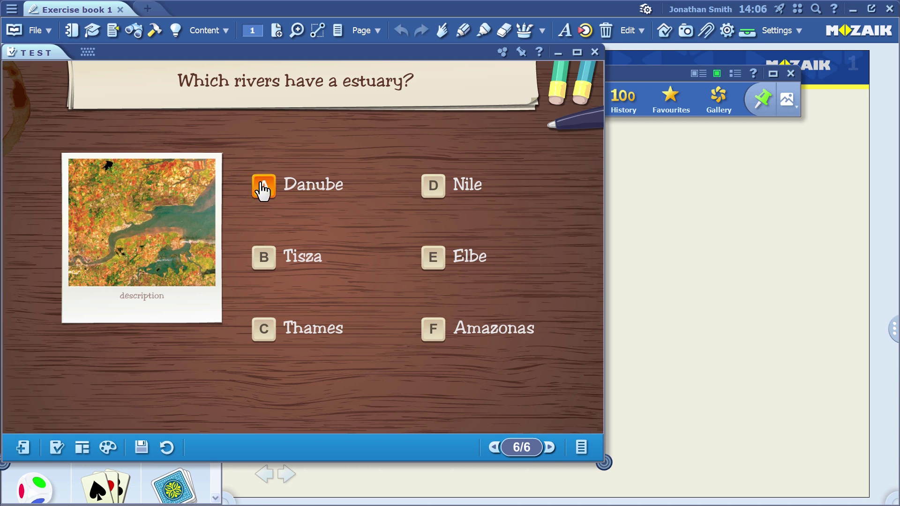
pyautogui.click(435, 189)
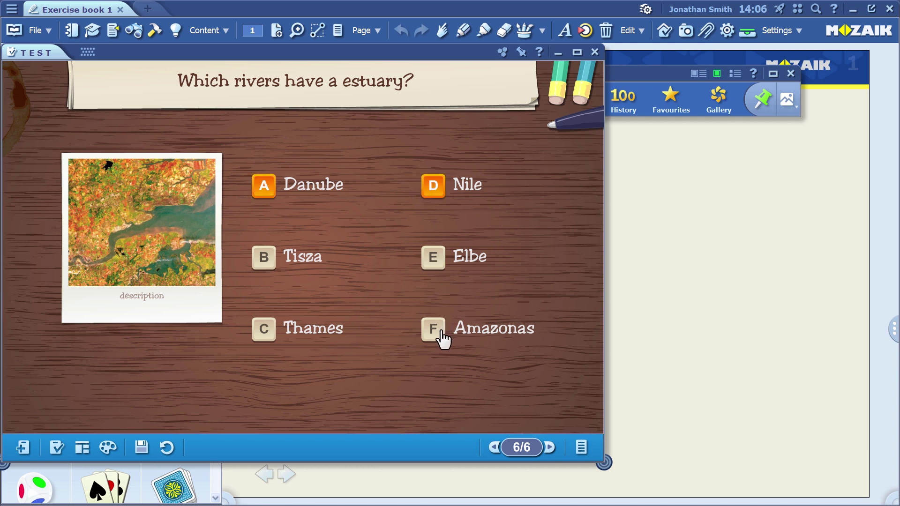
pyautogui.click(442, 336)
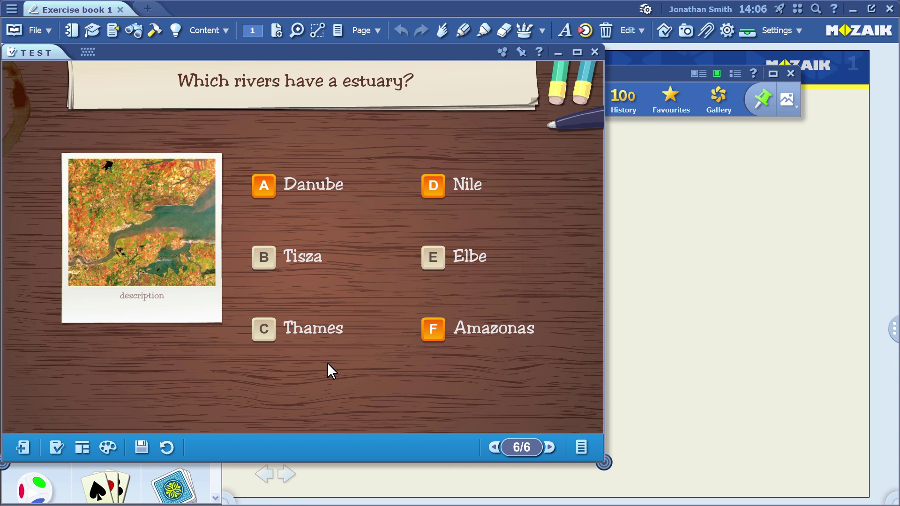
pyautogui.click(138, 448)
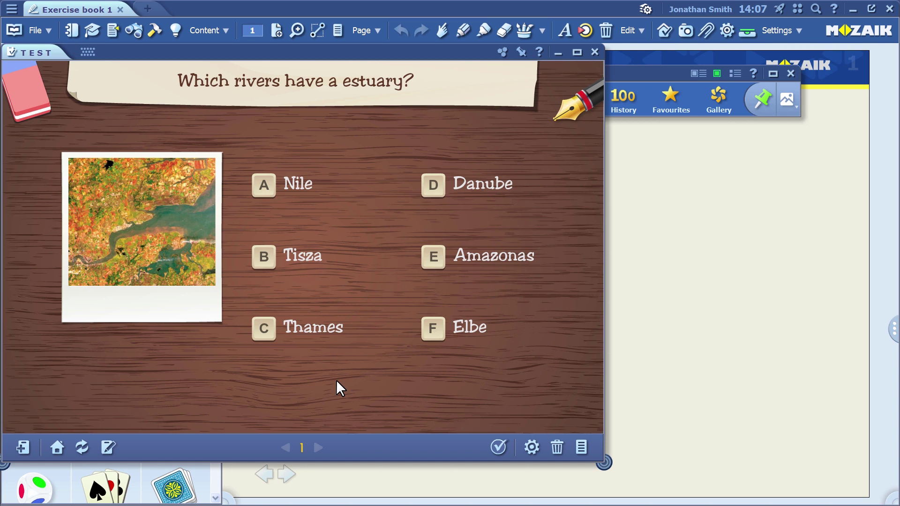
# Step: Answer the test with Danube, Elbe and Amazonas and check the result
pyautogui.click(435, 189)
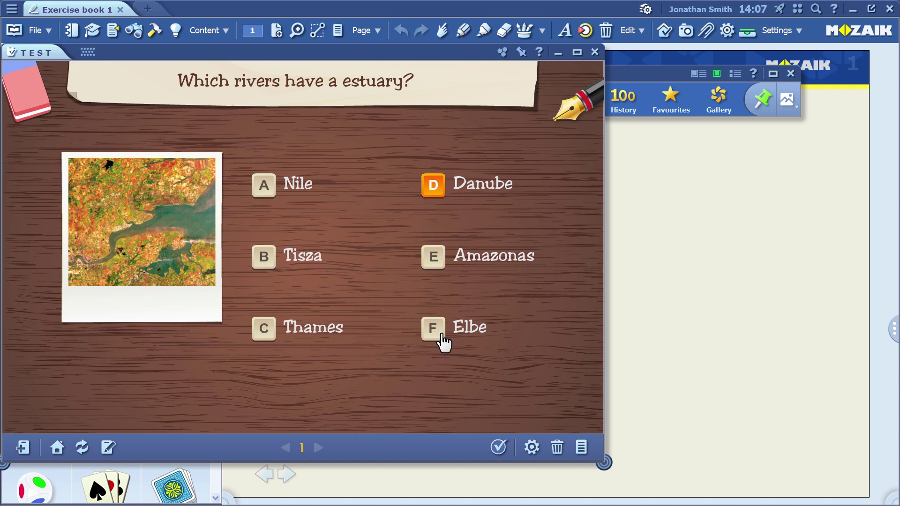
pyautogui.click(441, 334)
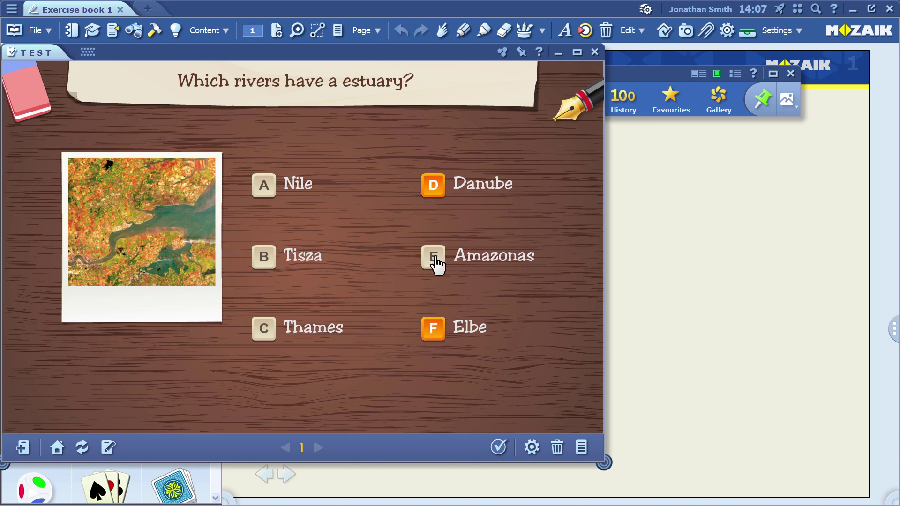
pyautogui.click(436, 263)
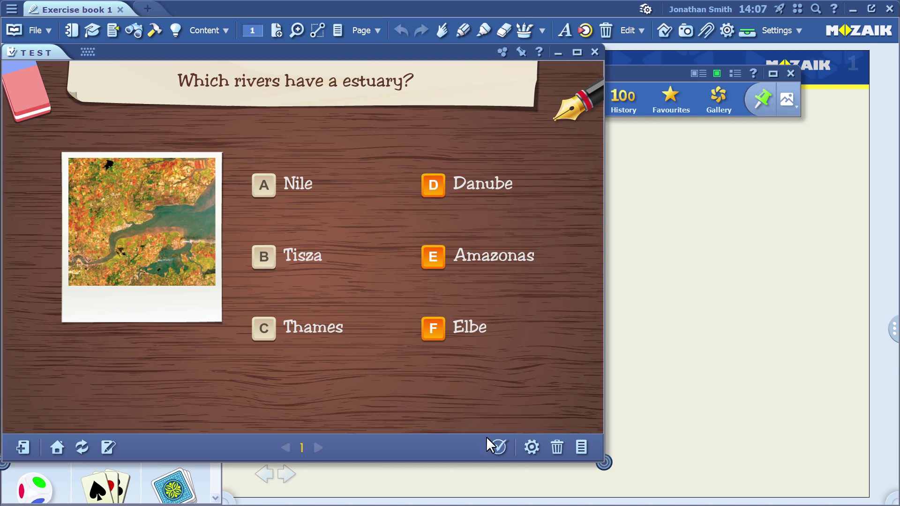
pyautogui.click(498, 451)
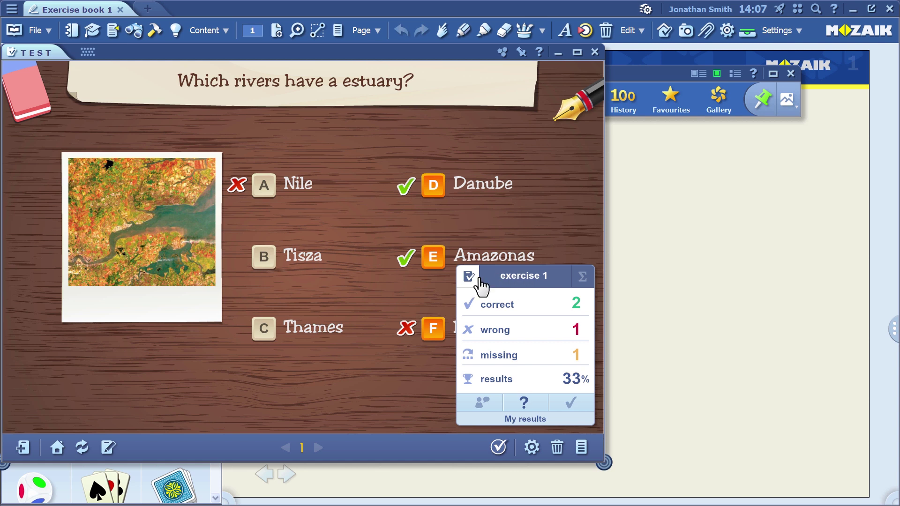
# Step: Move the 33% results panel aside, review the correct answers, then close the results
pyautogui.moveTo(482, 284); pyautogui.dragTo(154, 286)
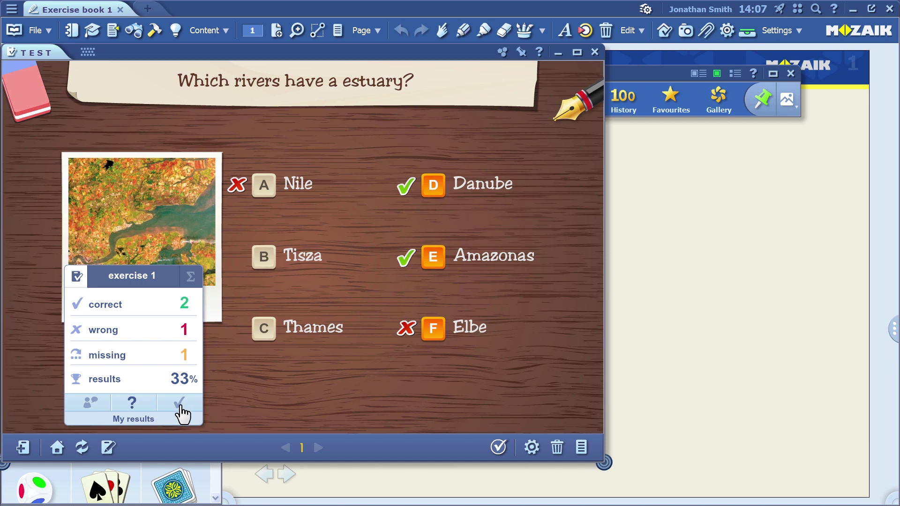
pyautogui.click(180, 404)
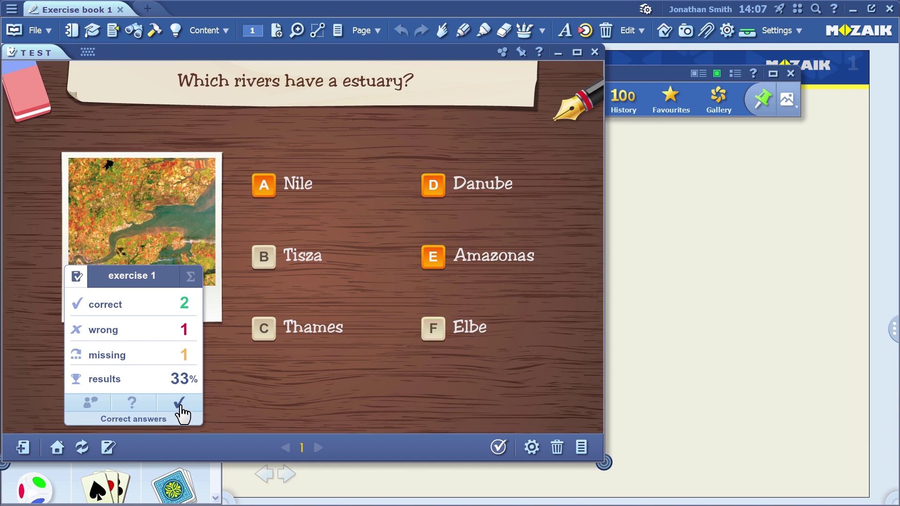
pyautogui.click(347, 384)
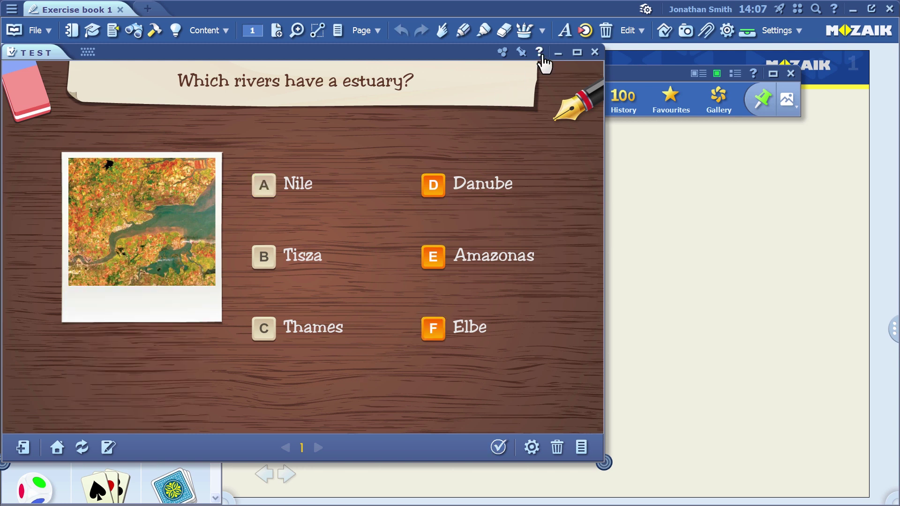
pyautogui.click(539, 52)
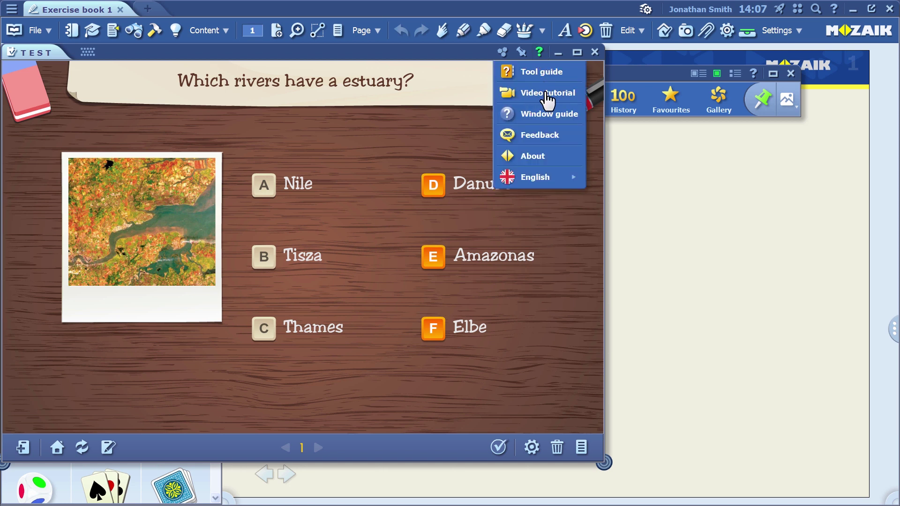
pyautogui.click(546, 94)
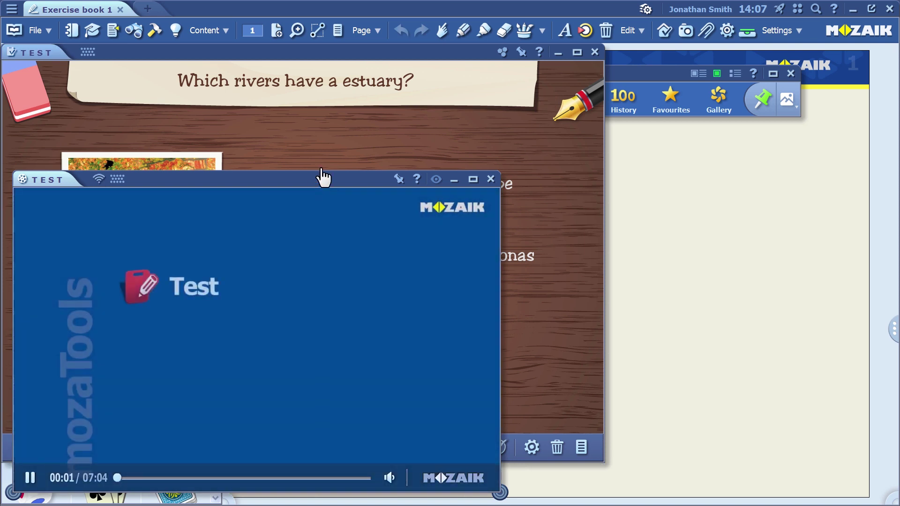
pyautogui.moveTo(321, 178); pyautogui.dragTo(343, 135)
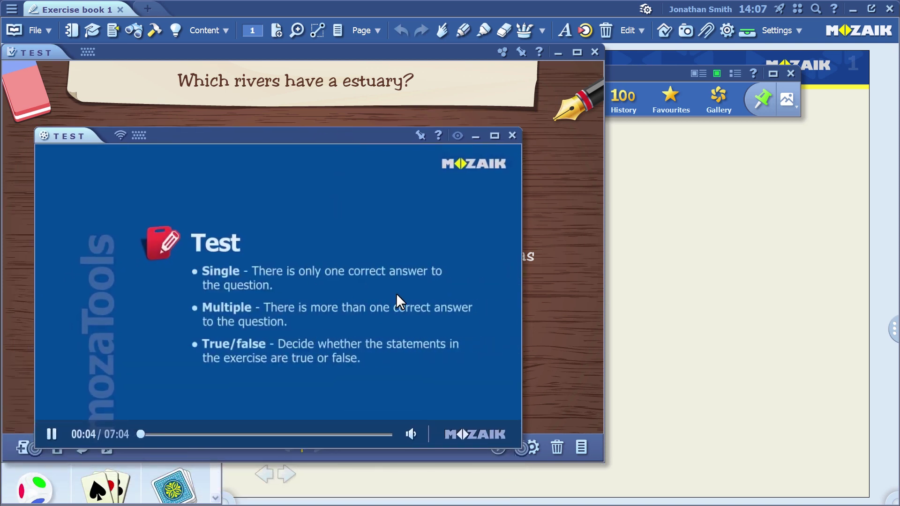
pyautogui.moveTo(411, 440)
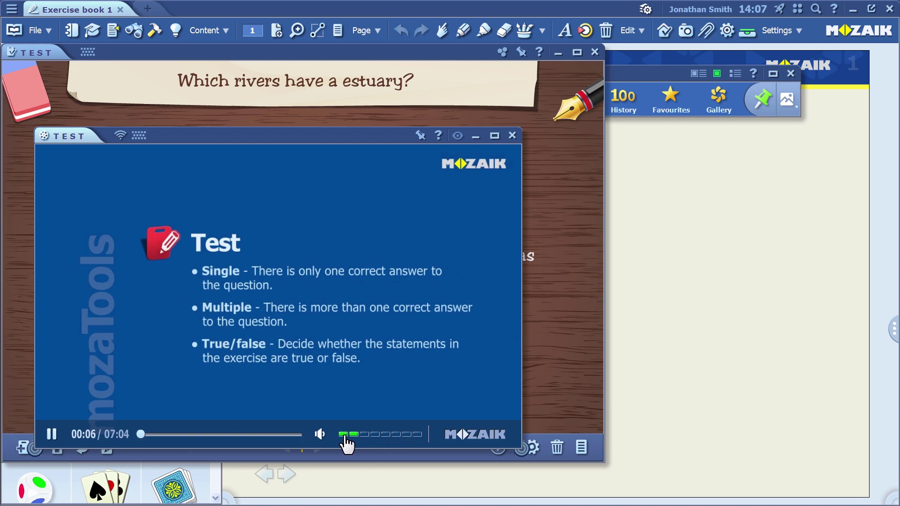
pyautogui.moveTo(361, 442); pyautogui.dragTo(343, 443)
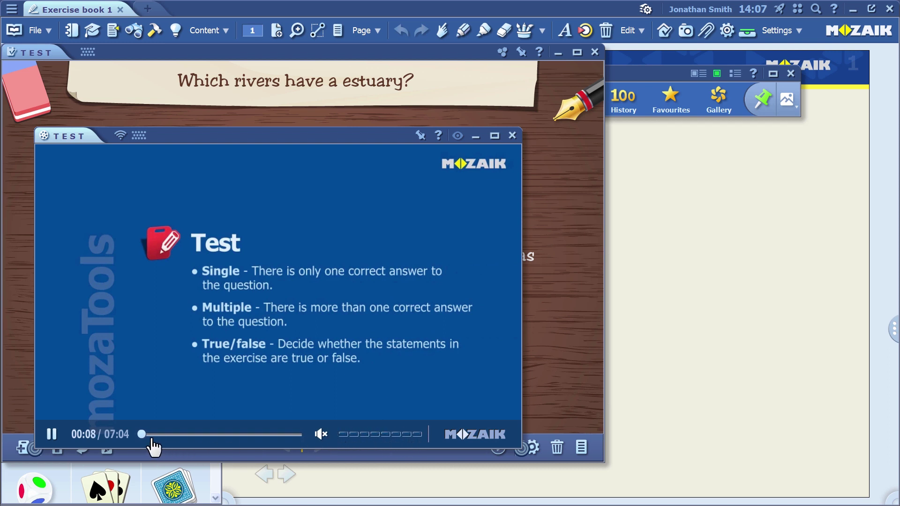
pyautogui.click(156, 435)
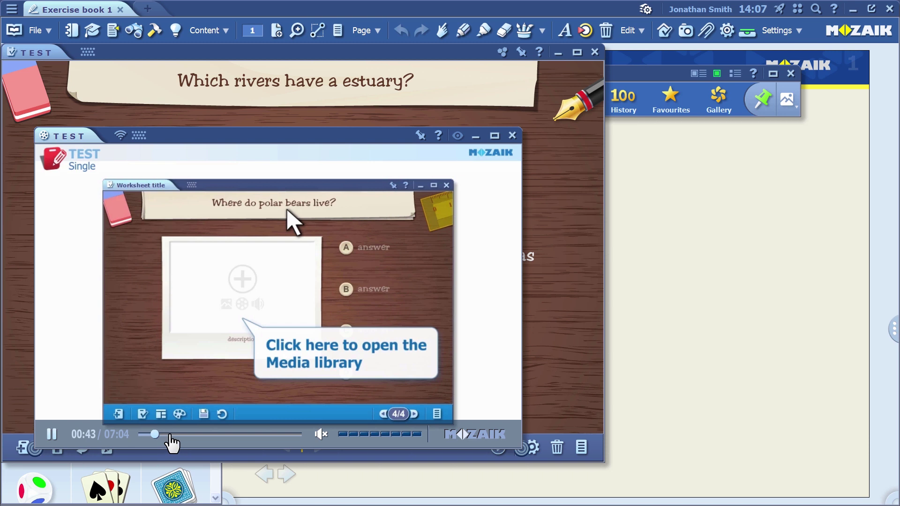
pyautogui.click(172, 435)
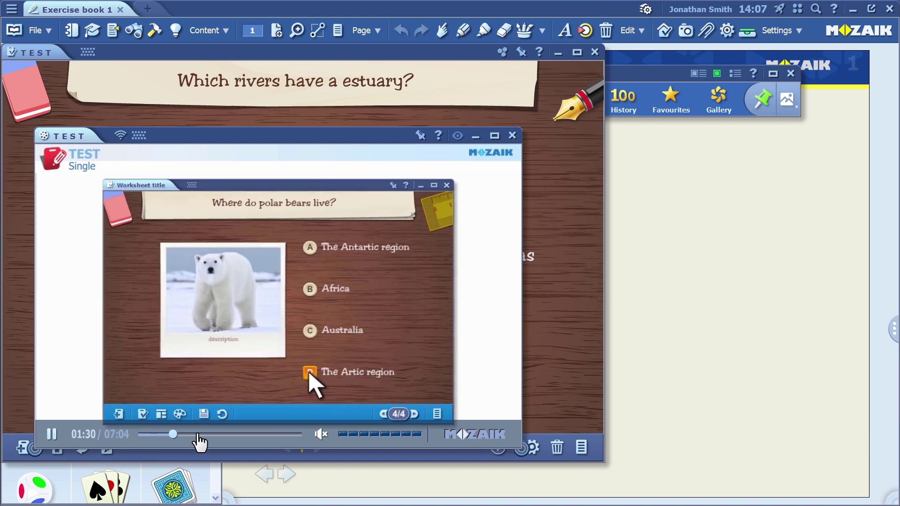
pyautogui.click(201, 435)
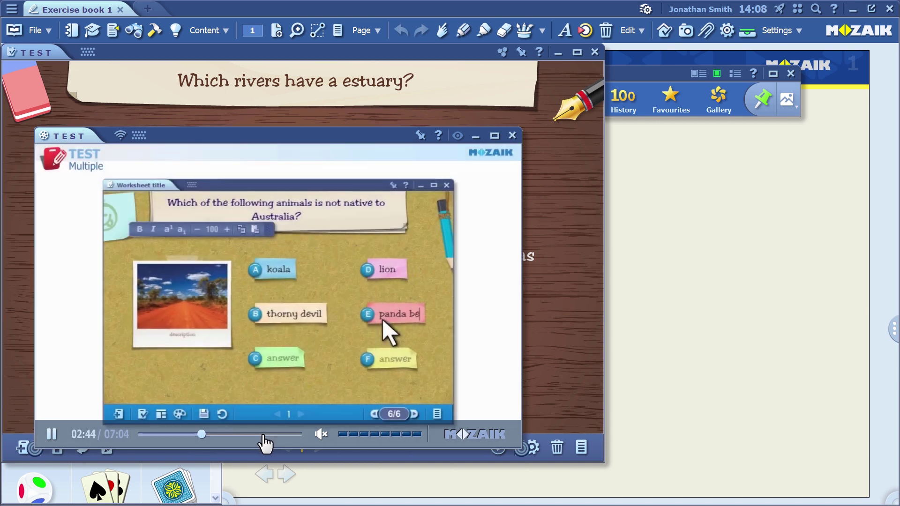
pyautogui.click(266, 435)
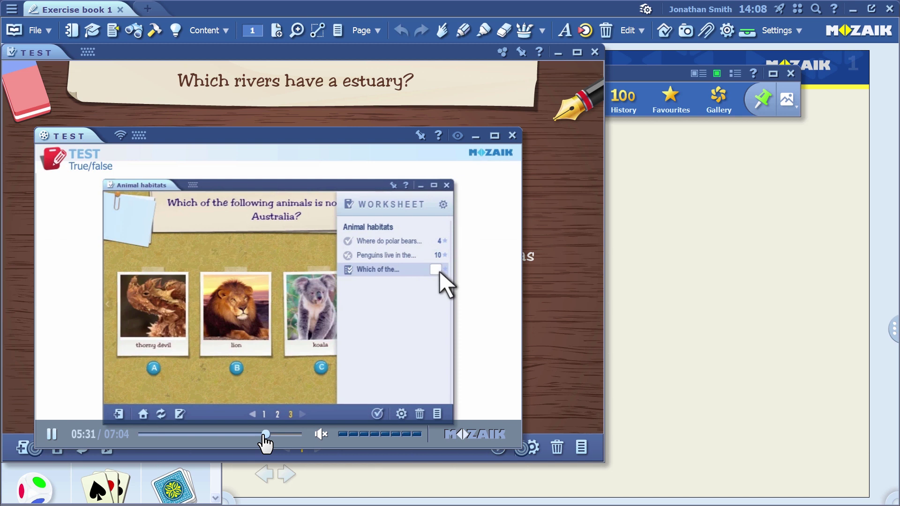
pyautogui.click(512, 135)
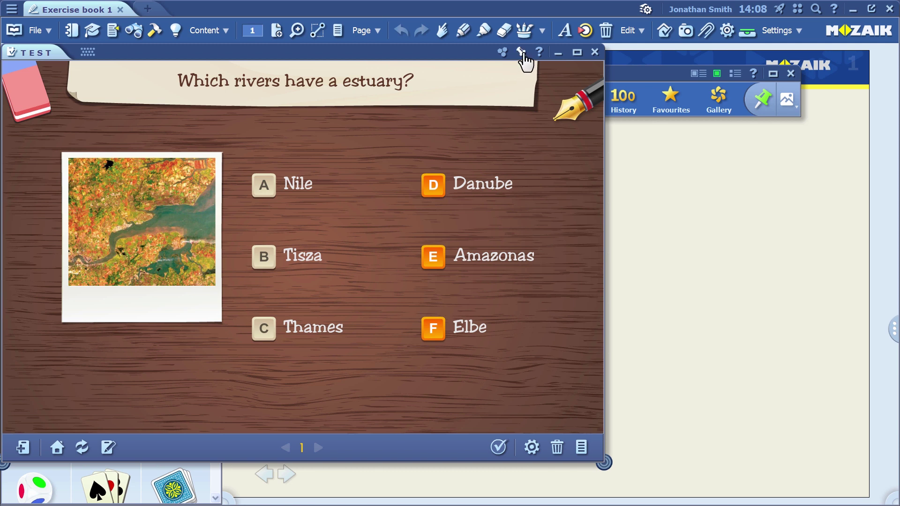
# Step: Insert the test as a large icon, close the side panels, and move the icon up-left
pyautogui.click(522, 54)
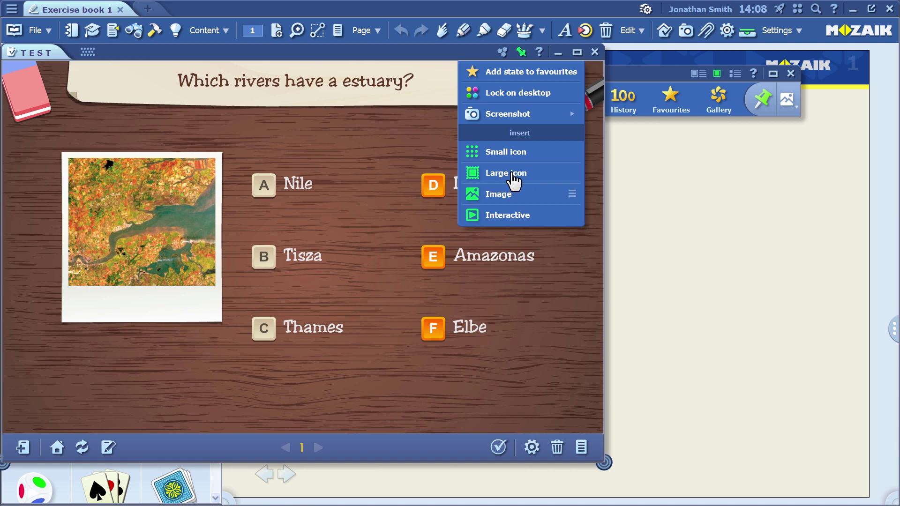
pyautogui.click(513, 174)
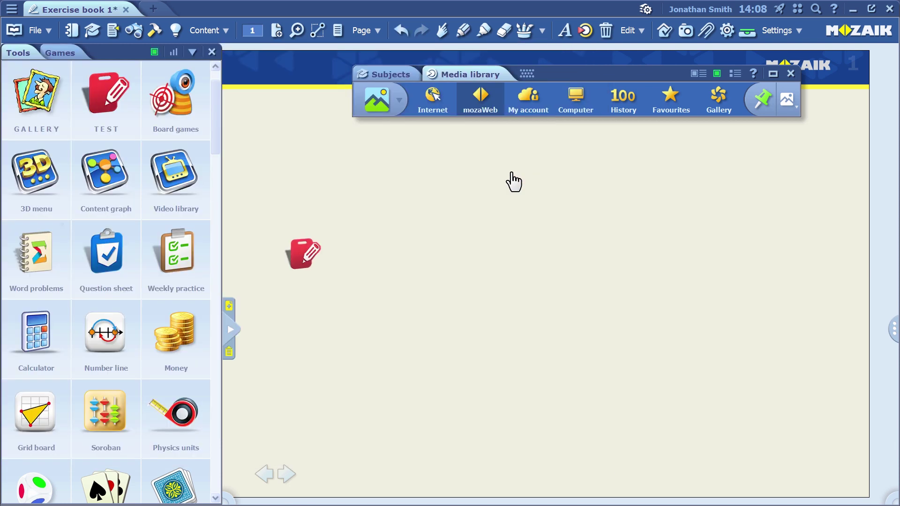
pyautogui.click(791, 74)
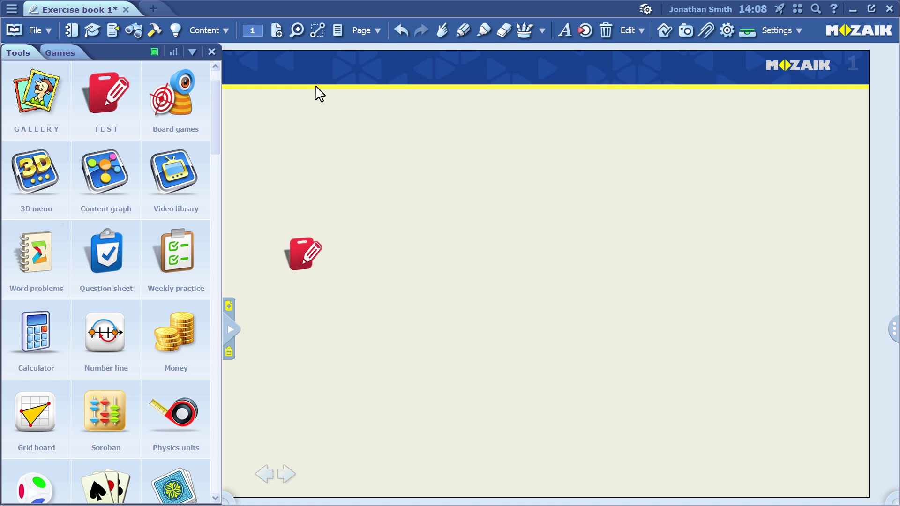
pyautogui.click(212, 52)
pyautogui.moveTo(314, 247); pyautogui.dragTo(235, 160)
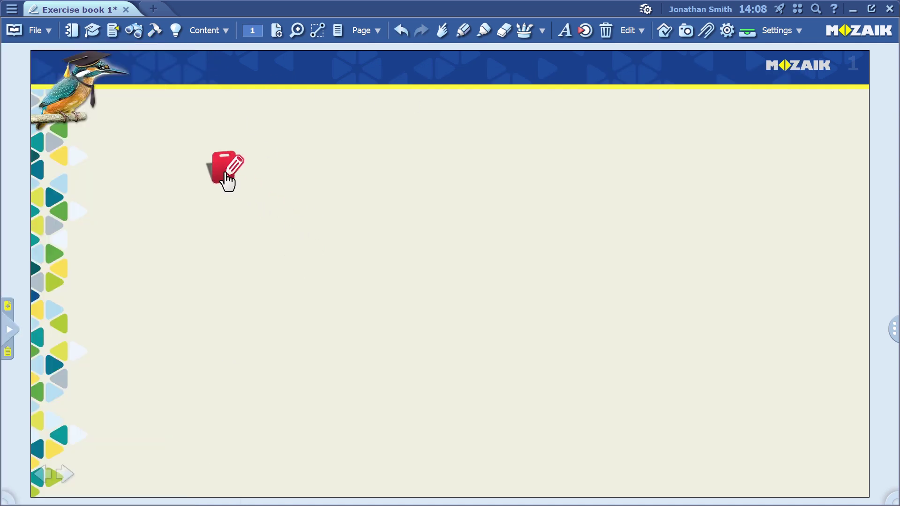
pyautogui.moveTo(227, 174)
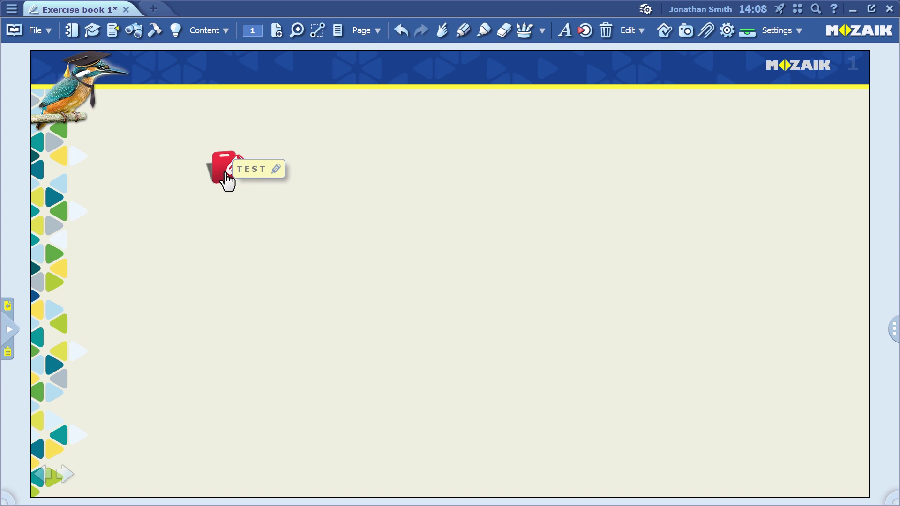
# Step: Upload the page's test icon to mozaWeb titled 'estuary' and acknowledge the success message
pyautogui.click(228, 177)
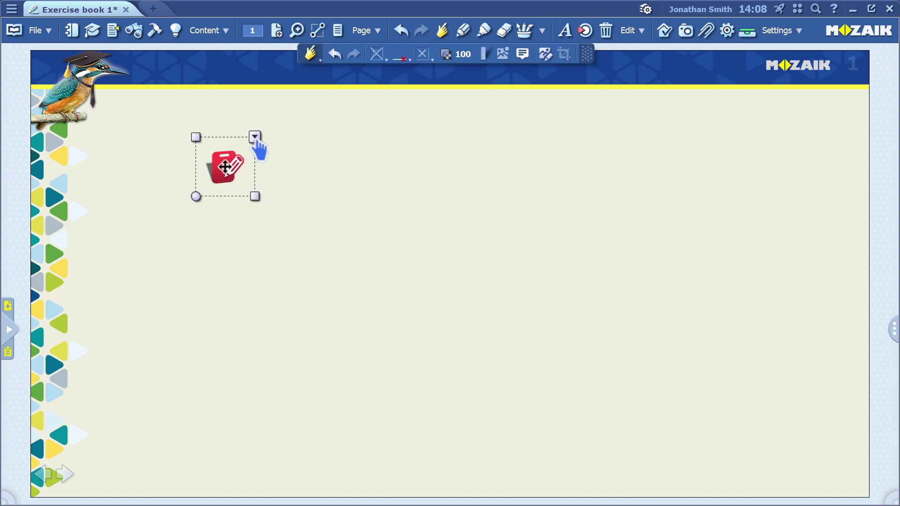
pyautogui.click(254, 137)
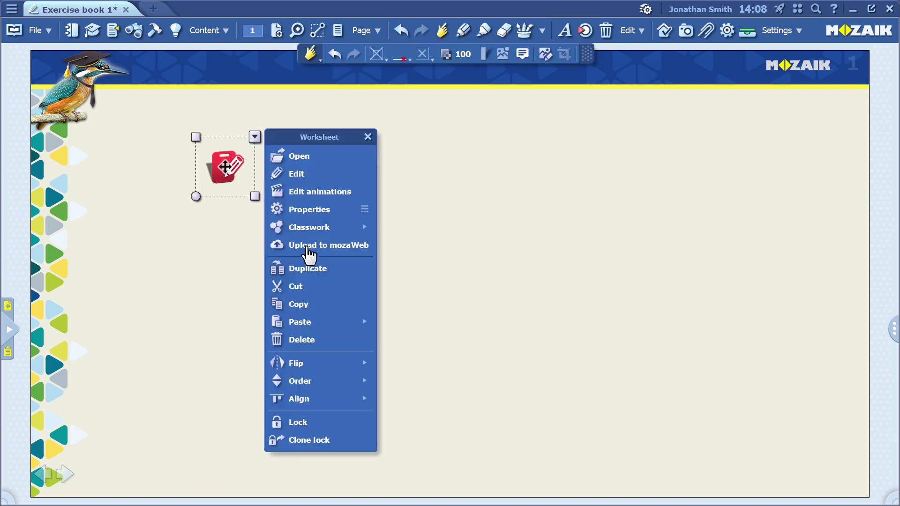
pyautogui.click(321, 249)
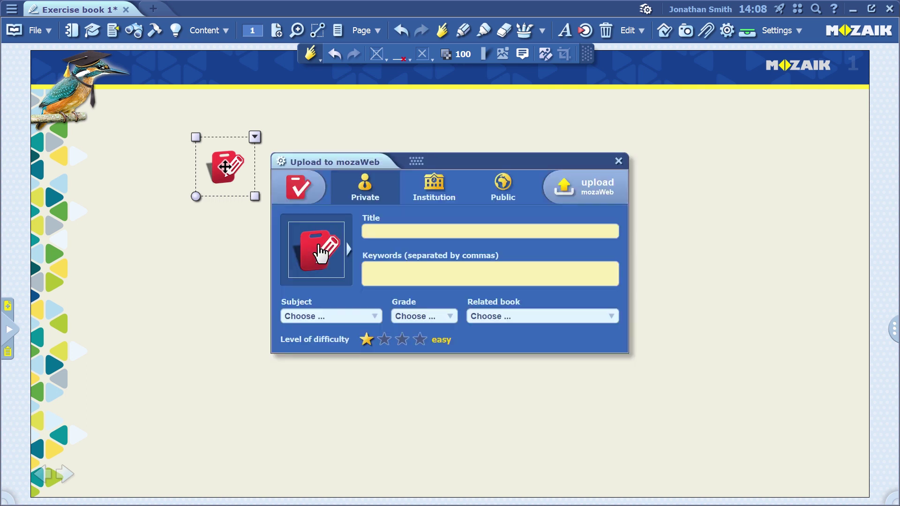
pyautogui.click(376, 232)
pyautogui.write('estuary')
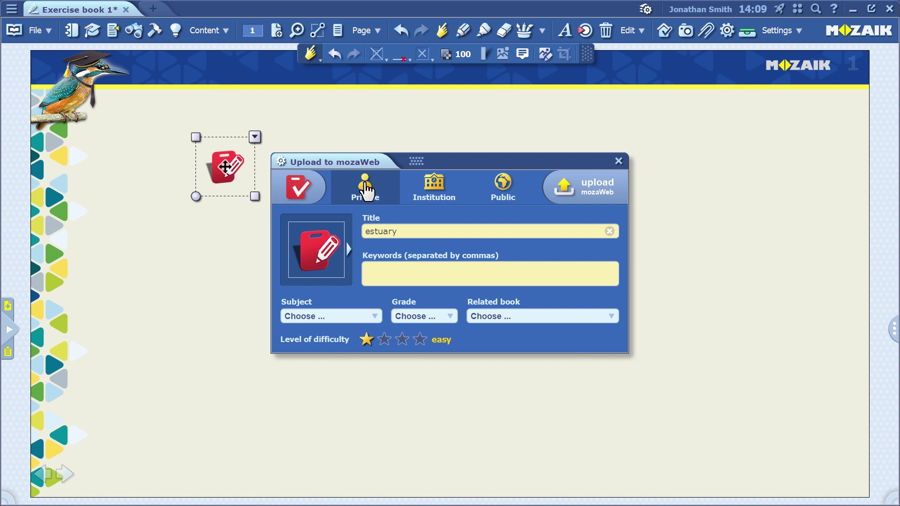
pyautogui.click(601, 192)
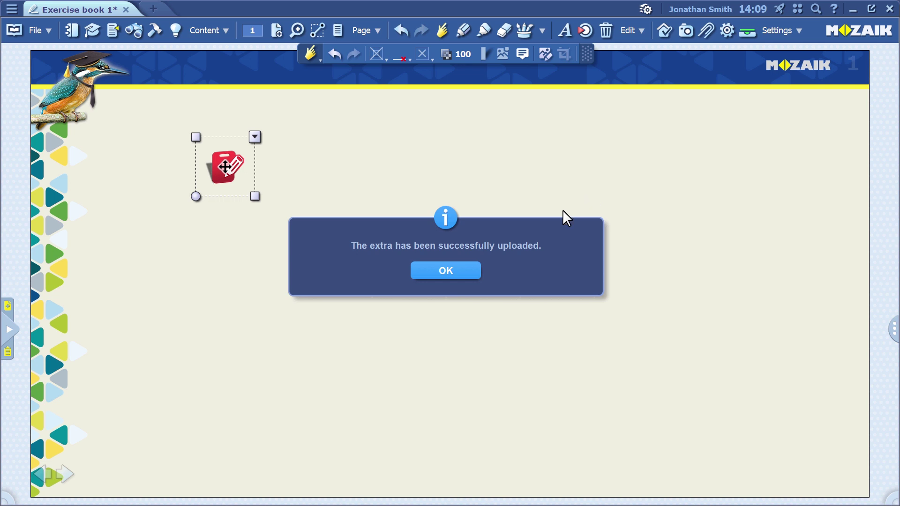
pyautogui.click(474, 269)
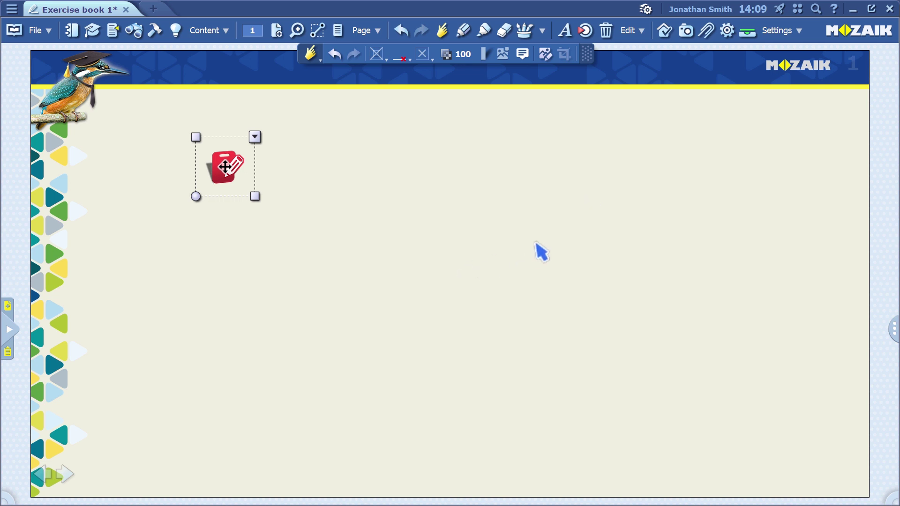